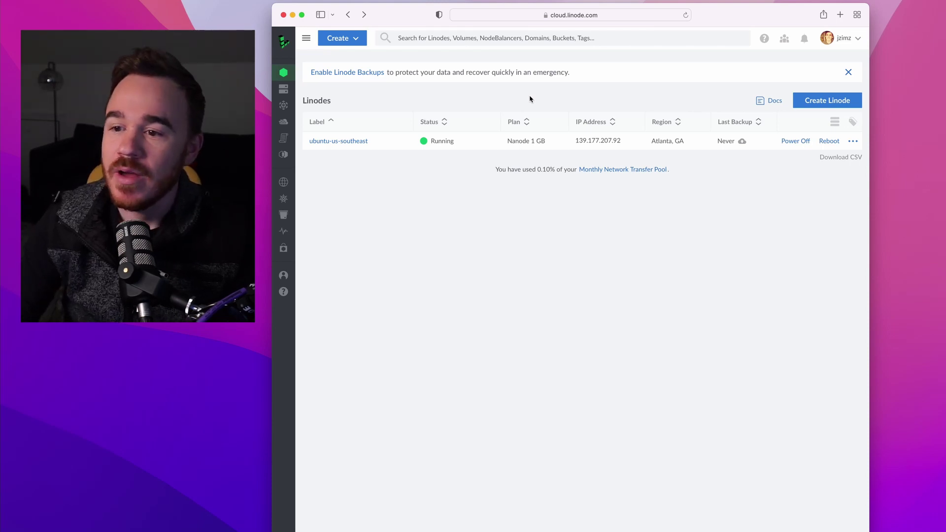
# Start a new Linode with the Ubuntu 21.10 image, Atlanta, GA region and Shared CPU Nanode 1 GB plan
pyautogui.click(355, 38)
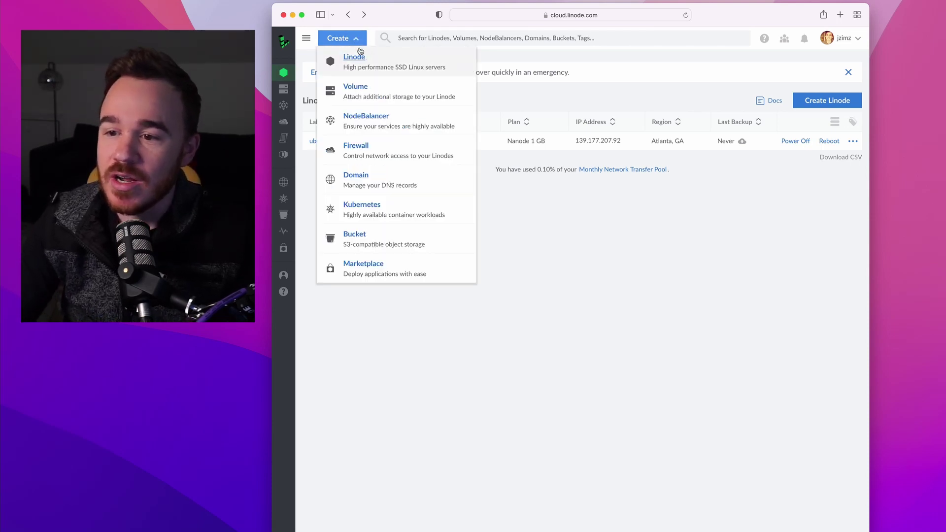
pyautogui.click(390, 58)
pyautogui.click(374, 149)
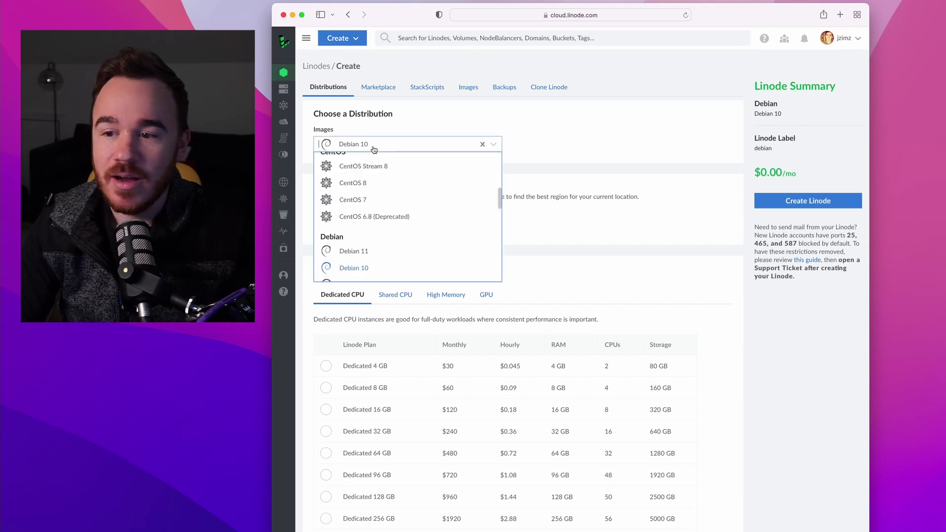
pyautogui.write('ubu')
pyautogui.press('Return')
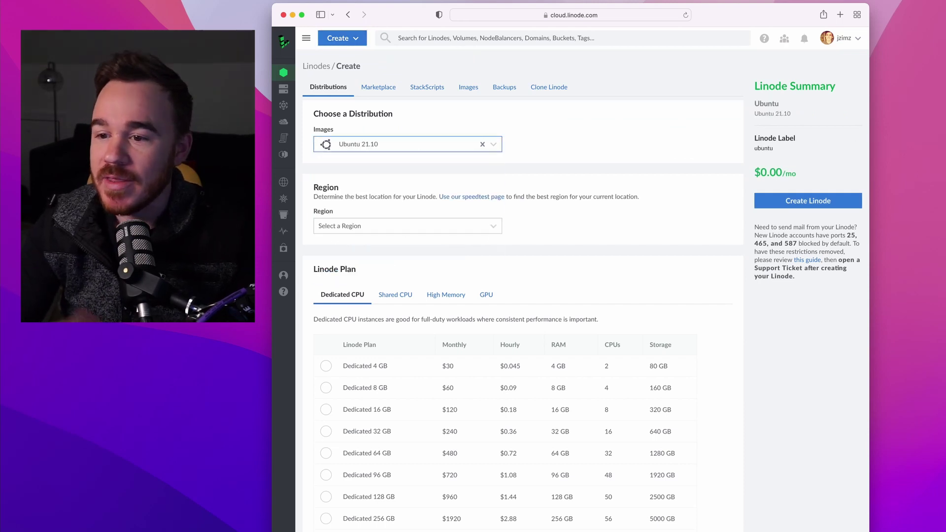
pyautogui.click(361, 227)
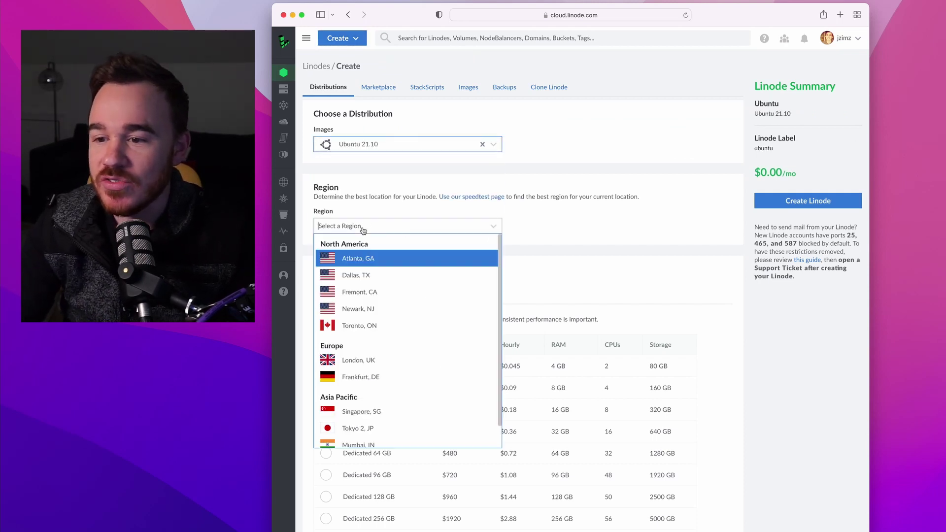
pyautogui.click(359, 260)
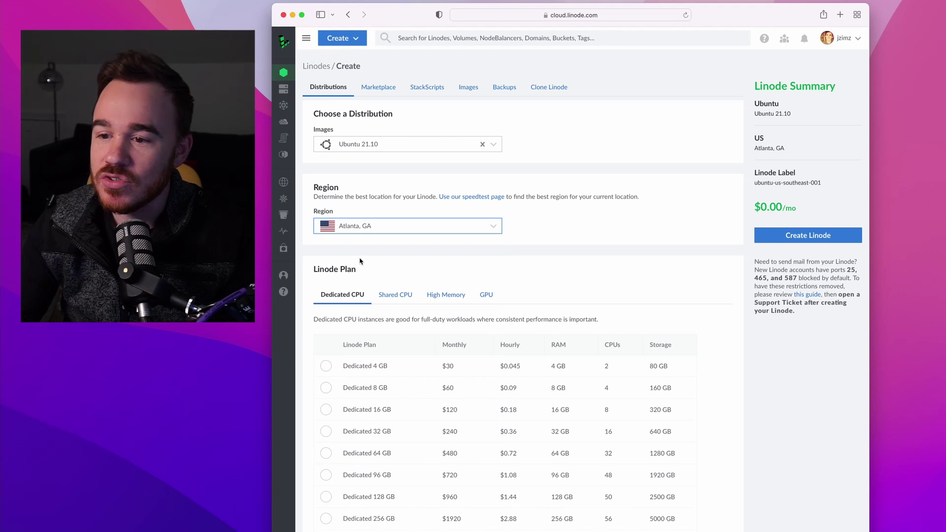
pyautogui.click(387, 300)
pyautogui.click(327, 366)
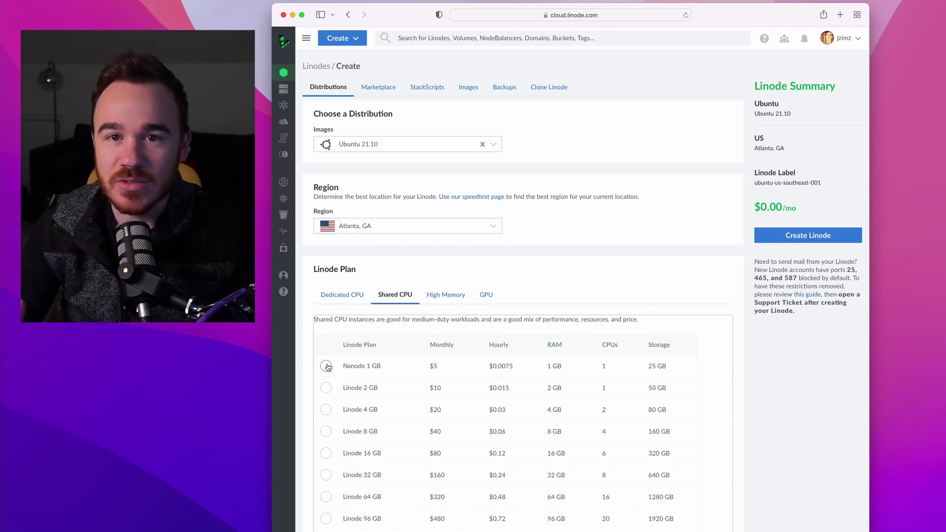
# Enter a root password and create the $5.00/month Linode
pyautogui.scroll(-2, 379, 364)
pyautogui.scroll(-2, 379, 365)
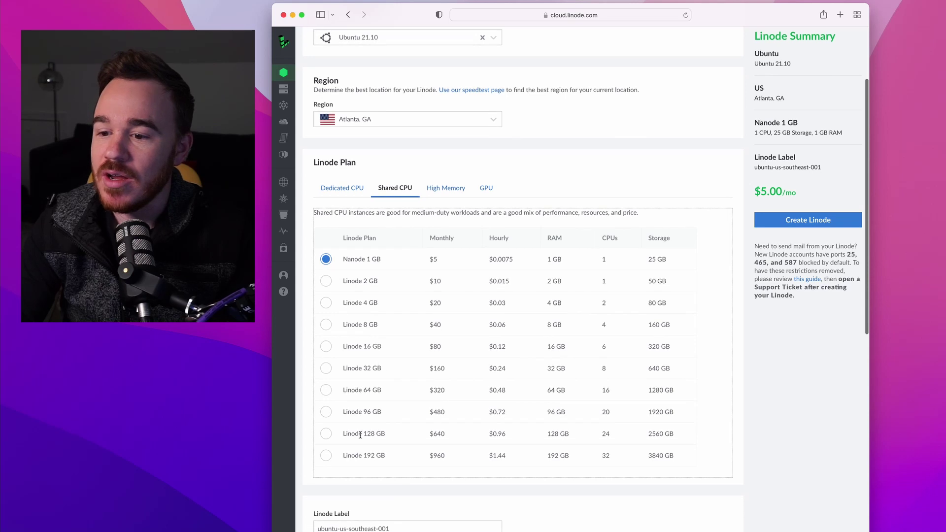
pyautogui.scroll(-3, 360, 434)
pyautogui.click(344, 526)
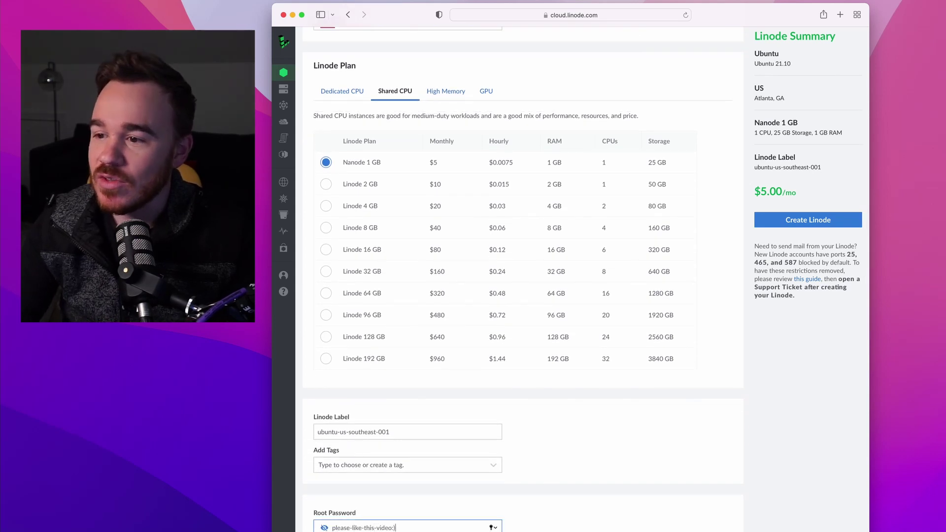
pyautogui.scroll(-2, 523, 295)
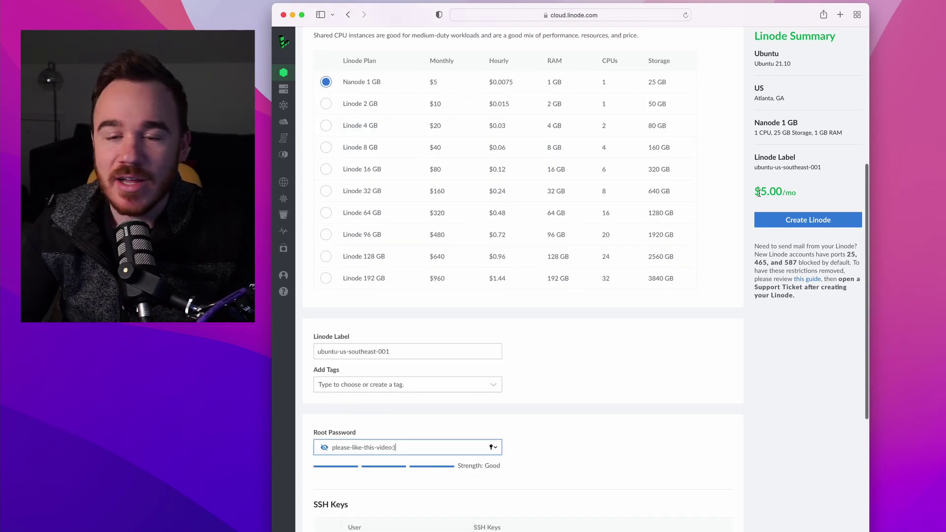
pyautogui.doubleClick(770, 191)
pyautogui.click(806, 226)
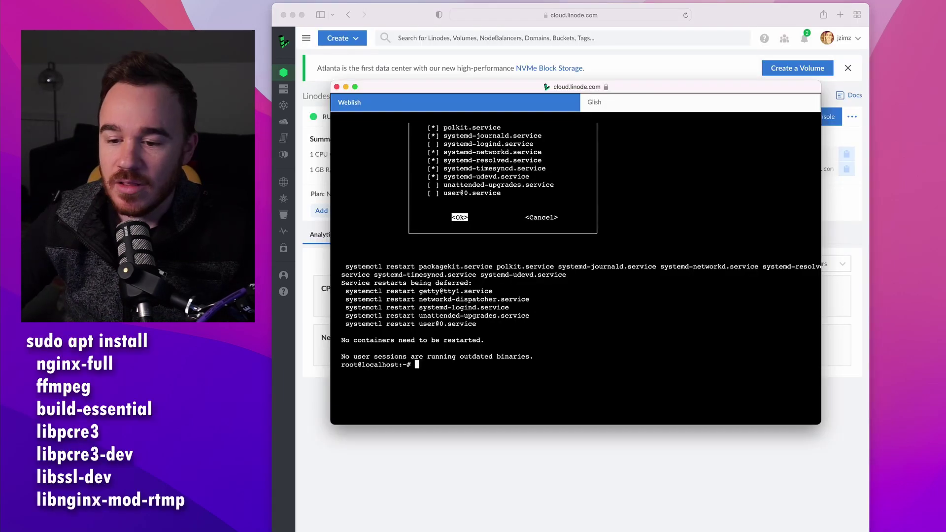
# Run the pasted apt install for nginx-full, libnginx-mod-rtmp, ffmpeg, build-essential, libpcre3(-dev), libssl-dev and accept the restart prompt
pyautogui.press('Return')
pyautogui.press('Return')
pyautogui.press('Return')
pyautogui.press('super+v')
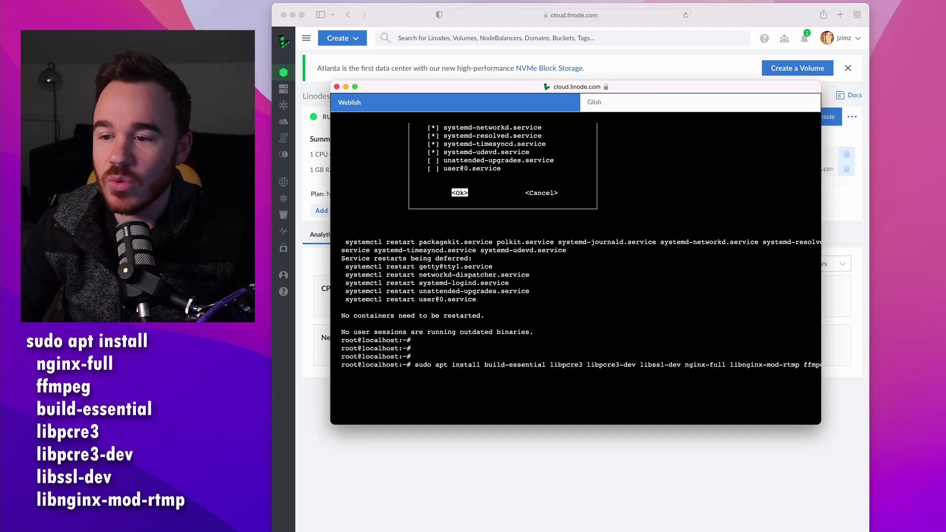
pyautogui.press('Return')
pyautogui.press('Return')
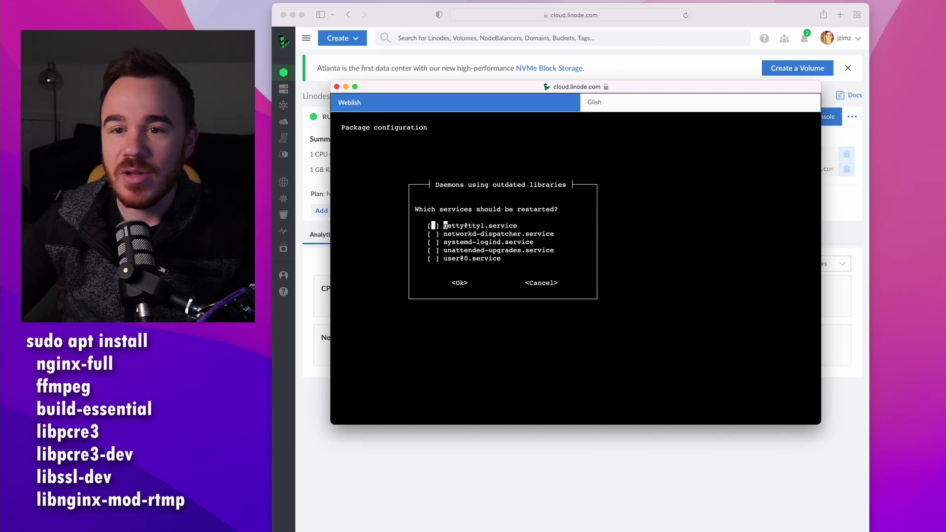
pyautogui.press('Return')
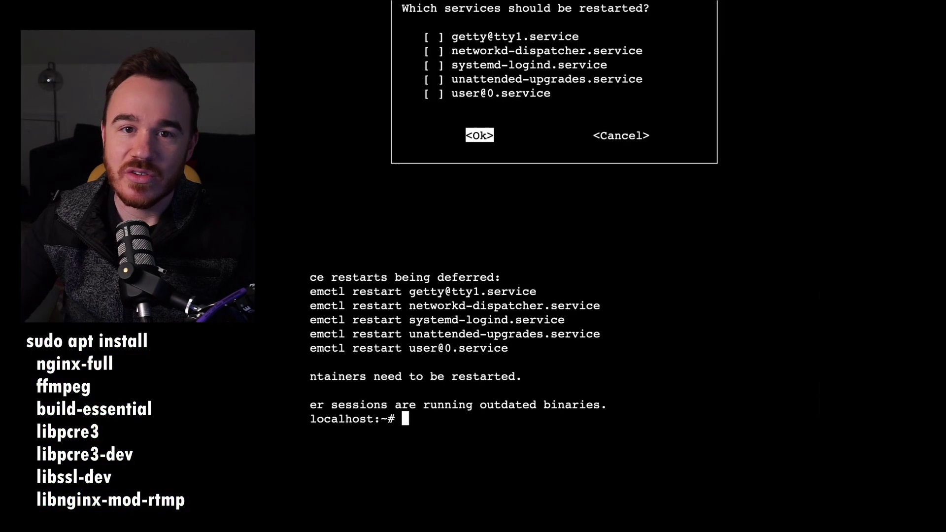
pyautogui.press('Return')
pyautogui.press('Return')
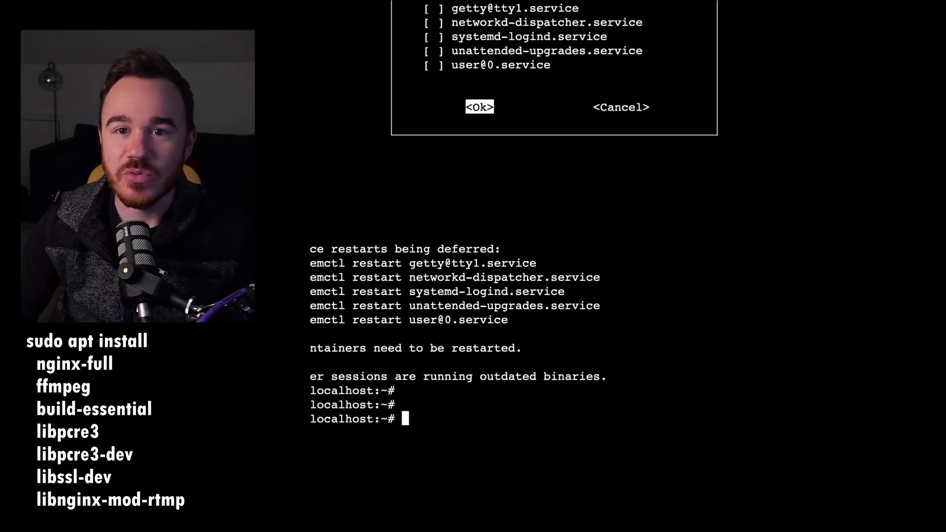
# Verify nginx.service is active with systemctl status, then open /etc/nginx/nginx.conf in vi with sudo
pyautogui.write('systemctl s')
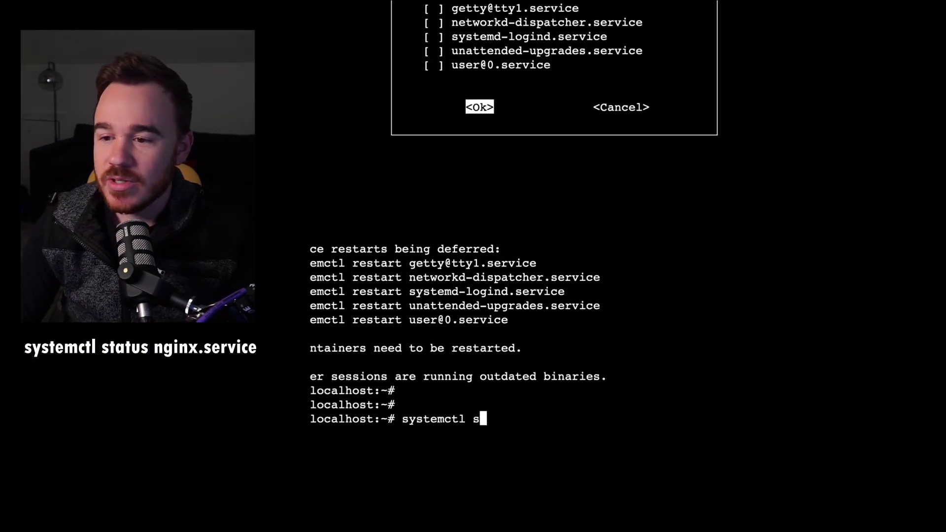
pyautogui.write('tatus nginx.service')
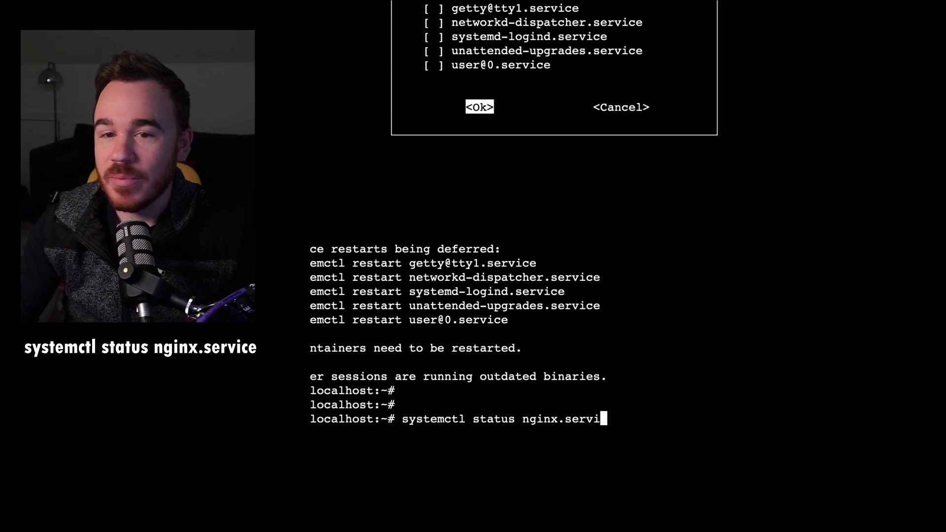
pyautogui.press('Return')
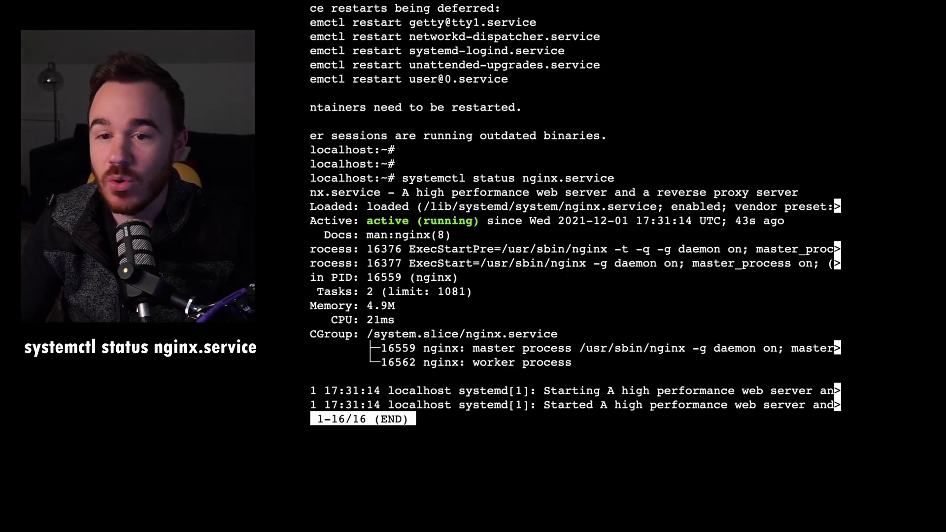
pyautogui.press('q')
pyautogui.press('Return')
pyautogui.press('Return')
pyautogui.write('su')
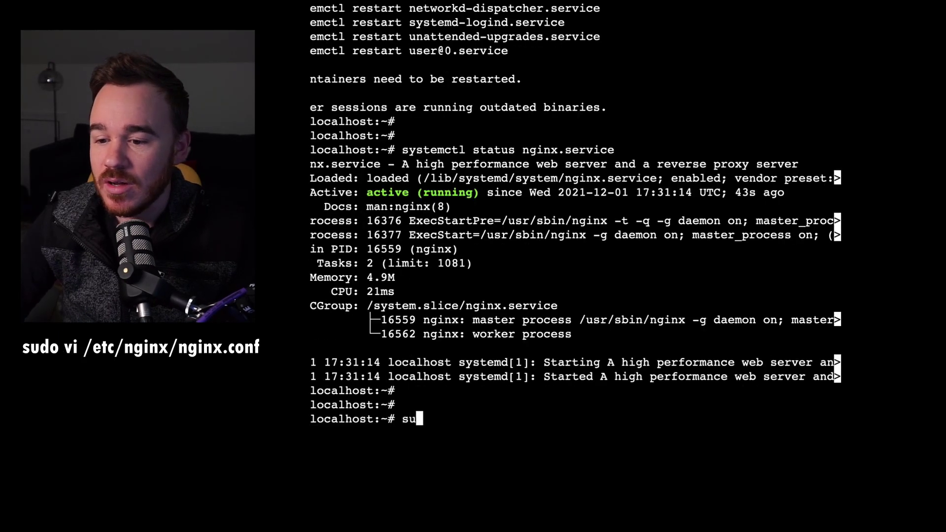
pyautogui.write('do vi /etc/')
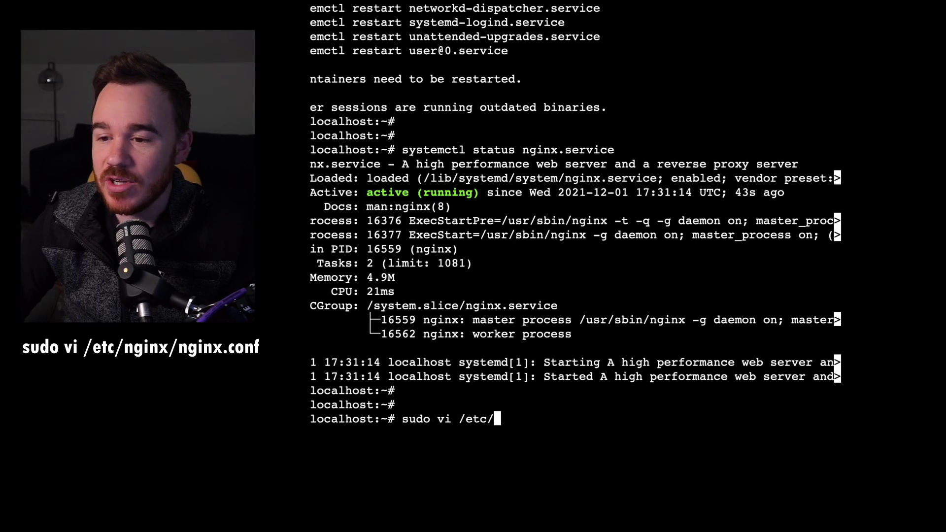
pyautogui.write('nginx/ngin')
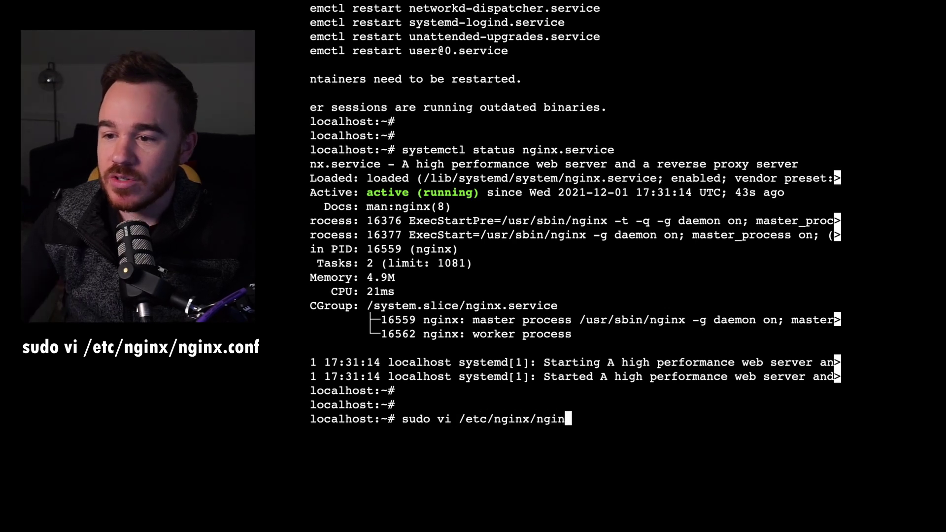
pyautogui.write('x.conf')
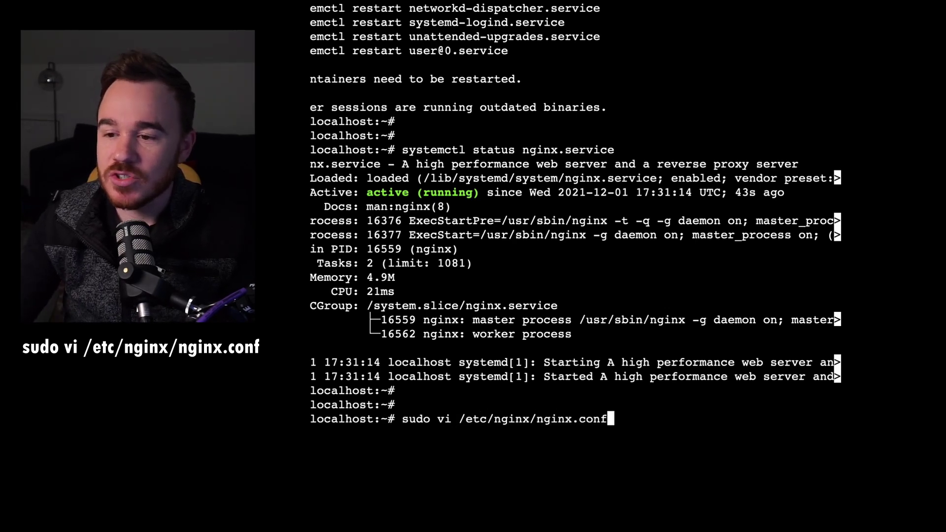
pyautogui.press('Return')
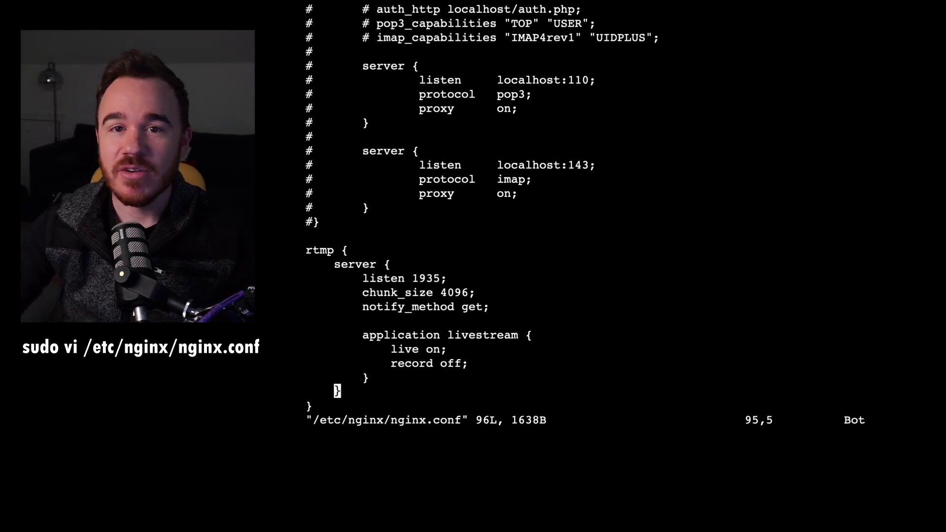
# Add an indented 'push rtmp://<your-streaming-service-url>' line above the livestream application's closing brace
pyautogui.press('k')
pyautogui.press('i')
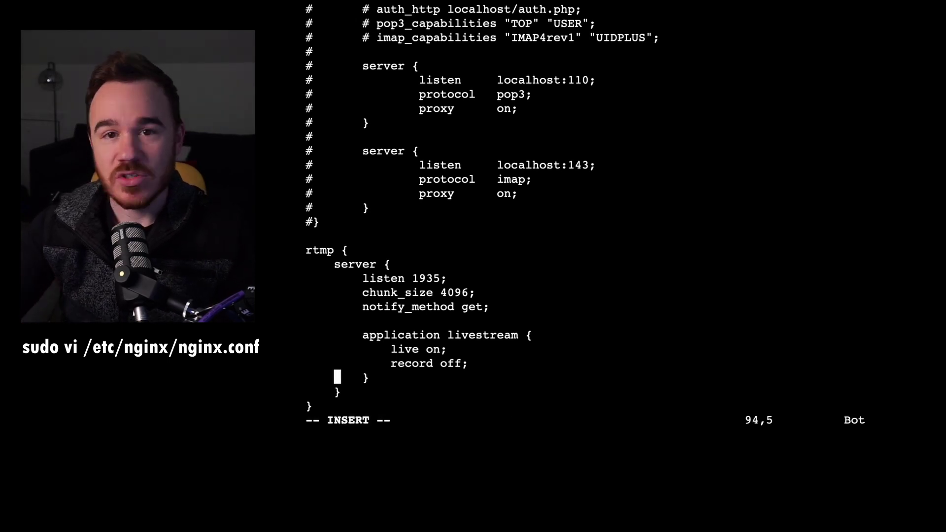
pyautogui.press('Return')
pyautogui.press('Tab')
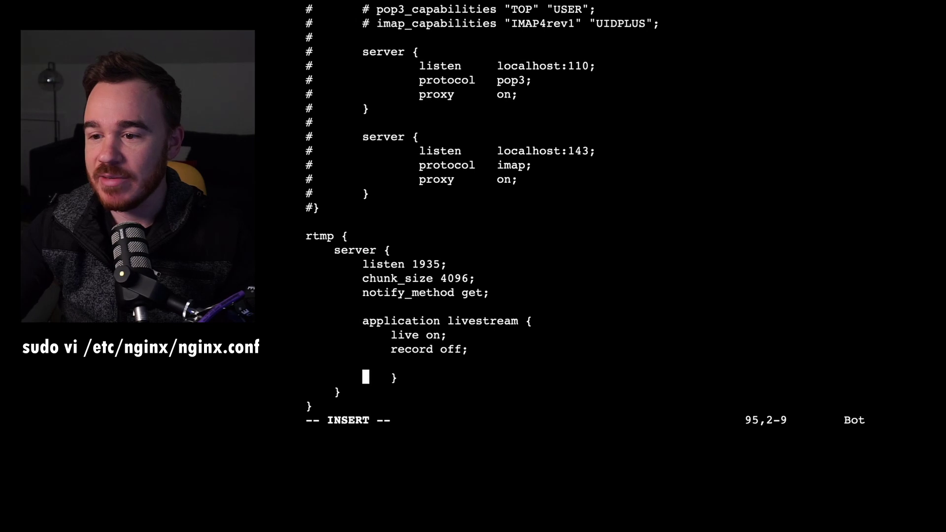
pyautogui.press('Delete')
pyautogui.press('Delete')
pyautogui.press('Delete')
pyautogui.press('Delete')
pyautogui.press('Up')
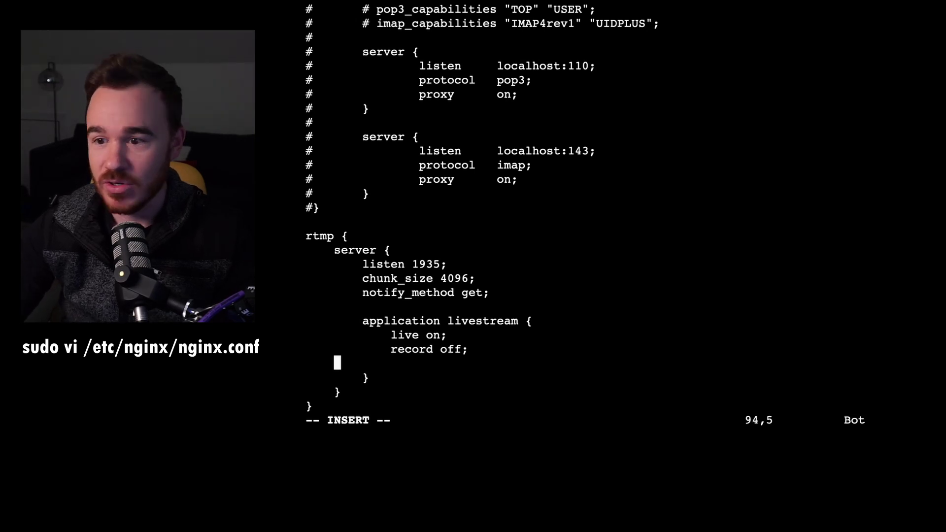
pyautogui.write('p')
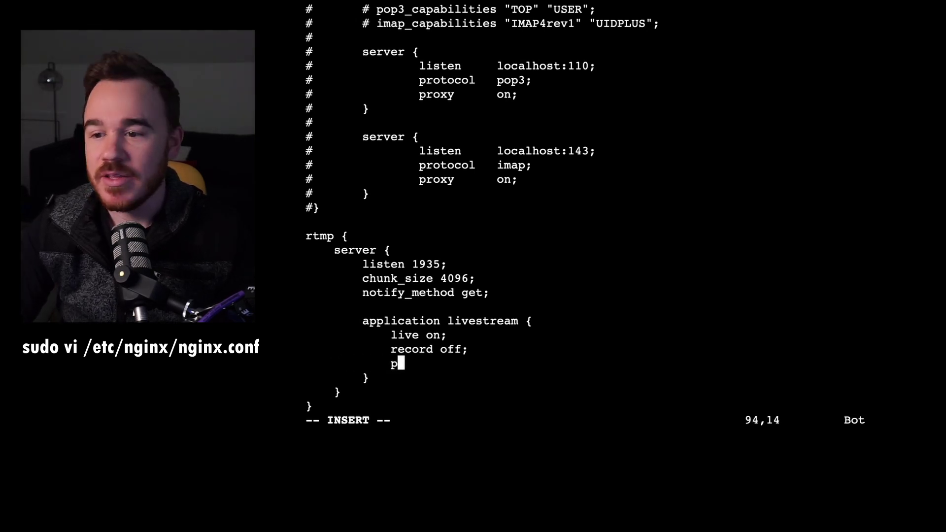
pyautogui.write('ush rtmp')
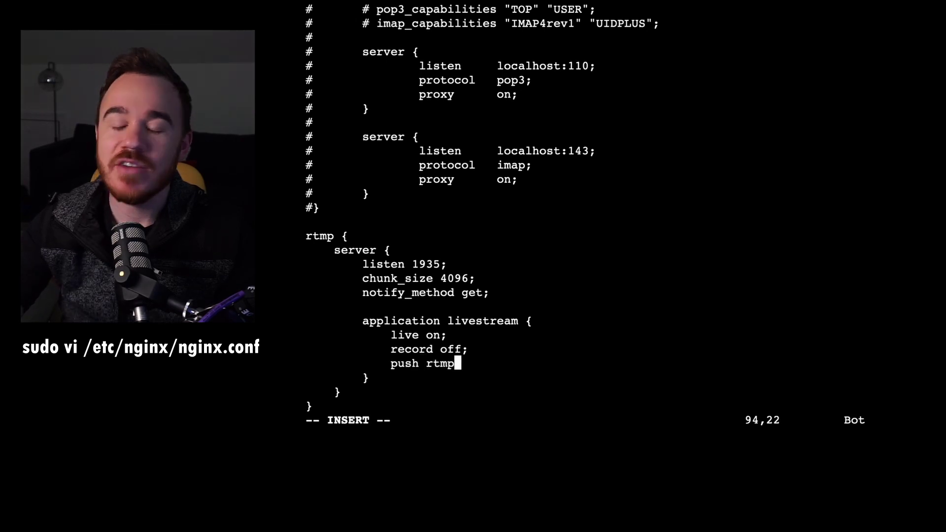
pyautogui.write('://<your-s>')
pyautogui.press('Left')
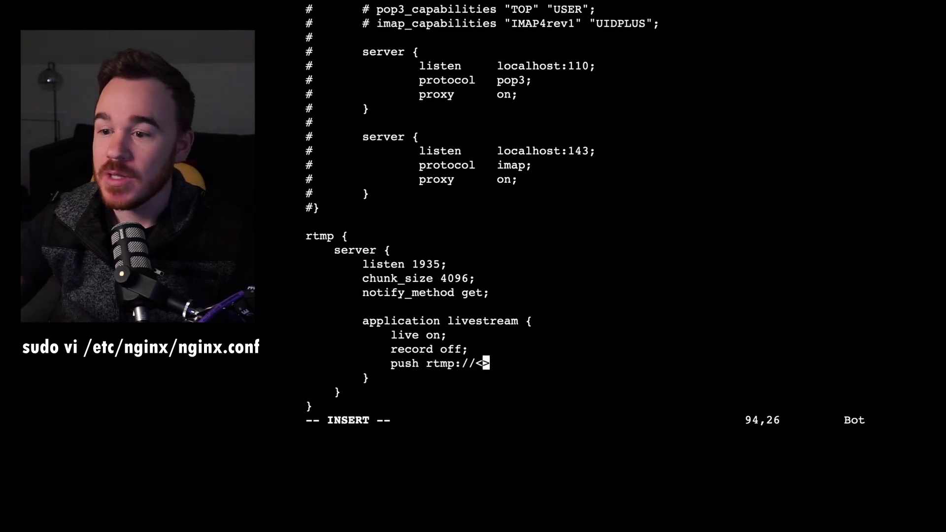
pyautogui.write('your-s')
pyautogui.write('treaming-service')
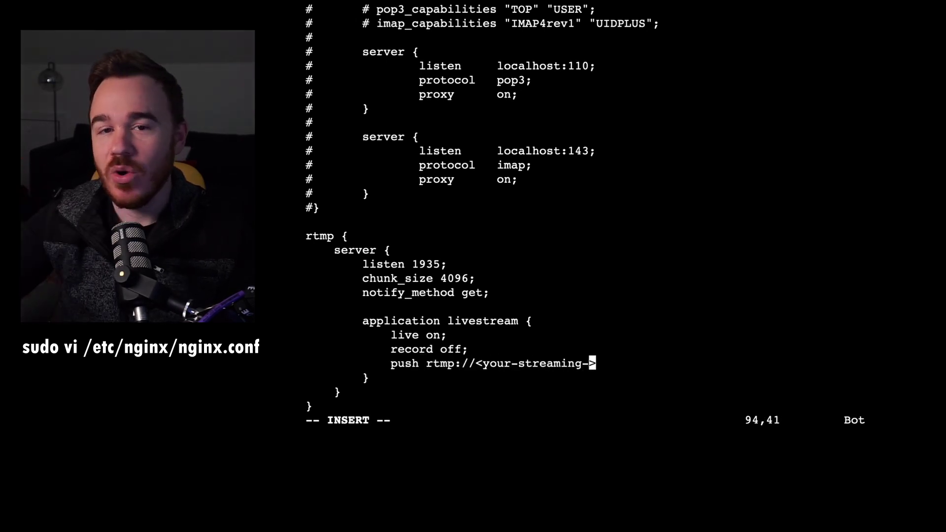
pyautogui.write('-url')
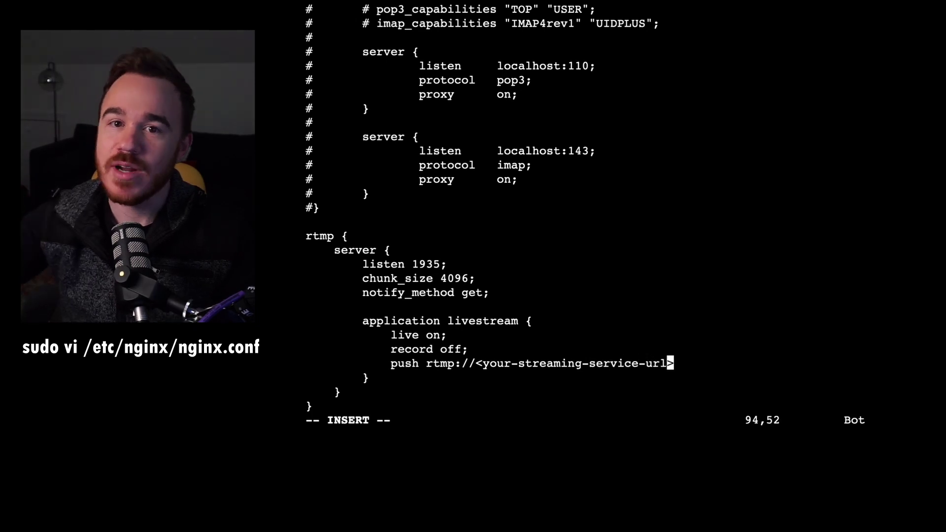
pyautogui.press('Right')
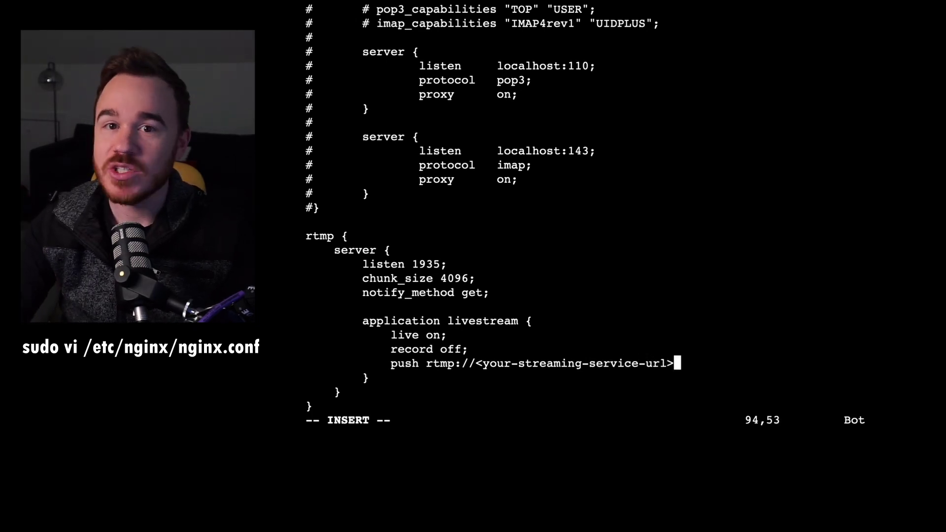
pyautogui.press('Escape')
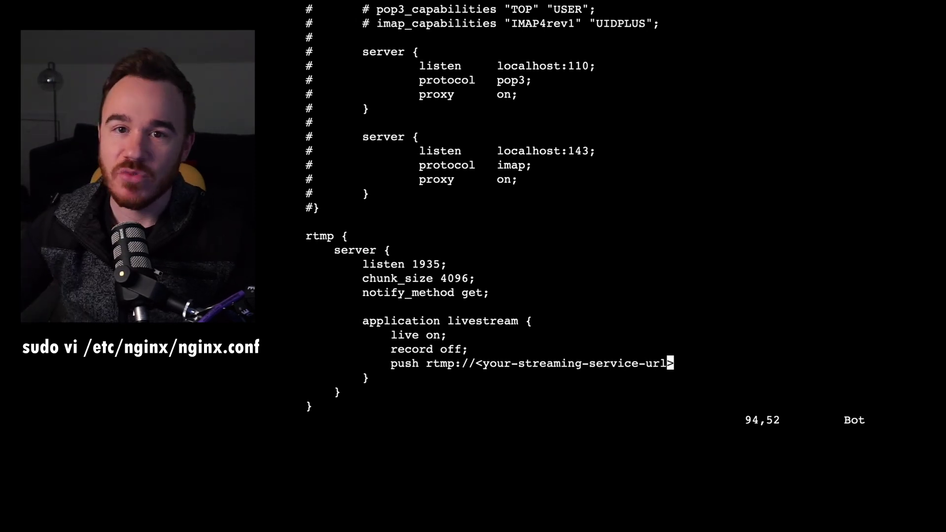
# Experiment with duplicating the push line, then undo back to a single blank line
pyautogui.press('y')
pyautogui.press('y')
pyautogui.press('p')
pyautogui.press('p')
pyautogui.press('p')
pyautogui.press('p')
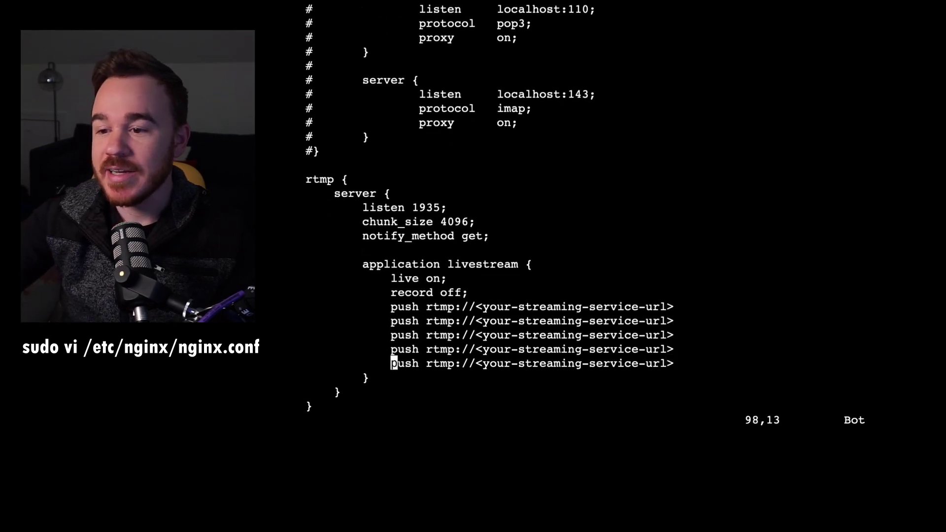
pyautogui.press('u')
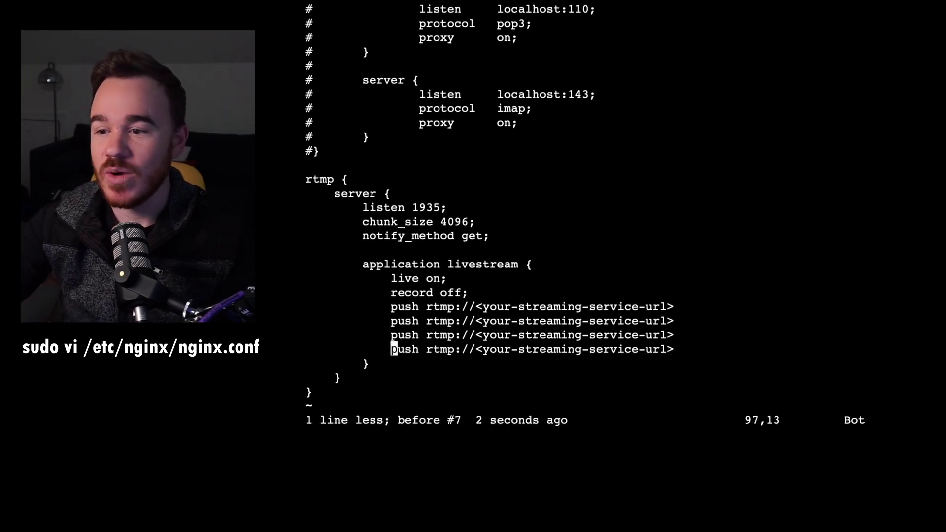
pyautogui.press('u')
pyautogui.press('u')
pyautogui.press('p')
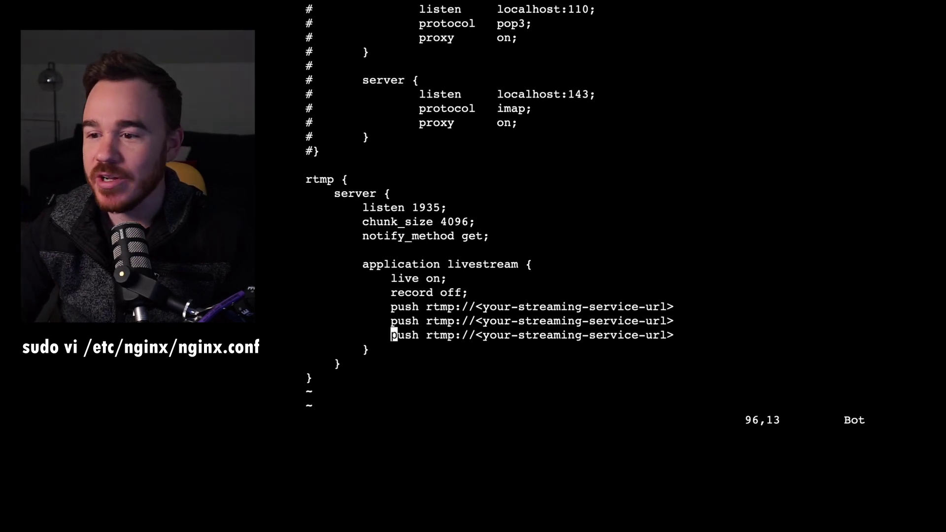
pyautogui.press('d')
pyautogui.press('d')
pyautogui.press('d')
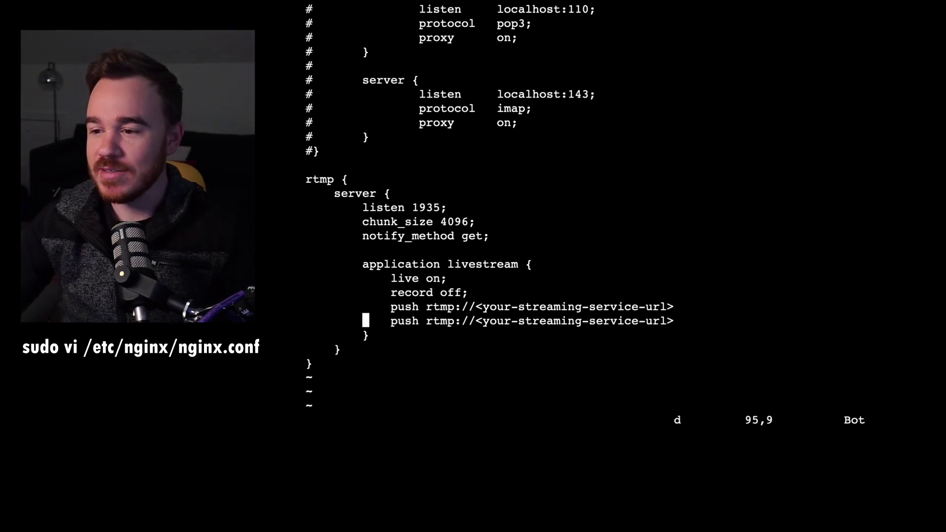
pyautogui.press('u')
pyautogui.press('u')
# Paste the live-video.net ingest push line, comment it out with #, and save nginx.conf with :wq
pyautogui.press('i')
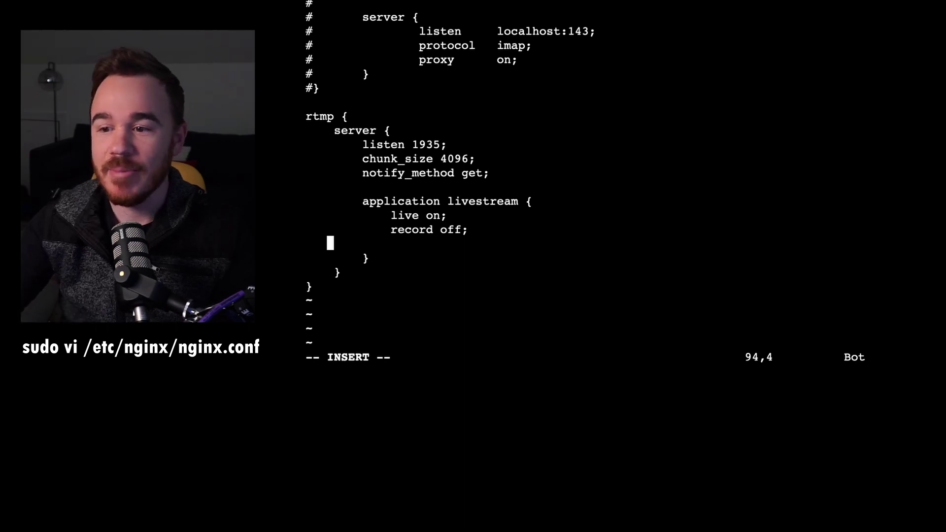
pyautogui.write('push rtmp://iad03.contribute.live-video.net/app/{stream_key}')
pyautogui.press('Down')
pyautogui.press('Left')
pyautogui.press('Left')
pyautogui.press('Left')
pyautogui.press('Left')
pyautogui.press('Left')
pyautogui.press('Left')
pyautogui.press('Left')
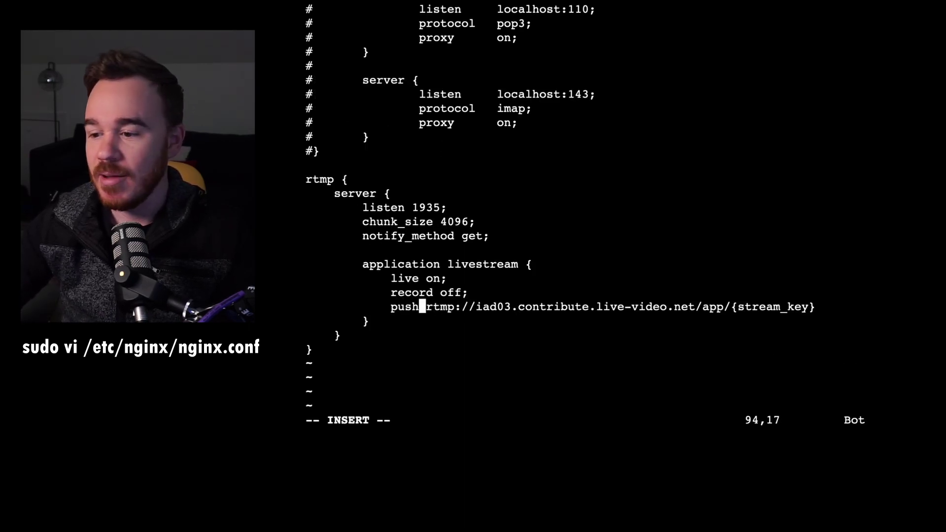
pyautogui.press('Left')
pyautogui.press('Left')
pyautogui.press('Left')
pyautogui.press('Left')
pyautogui.press('Left')
pyautogui.write('#')
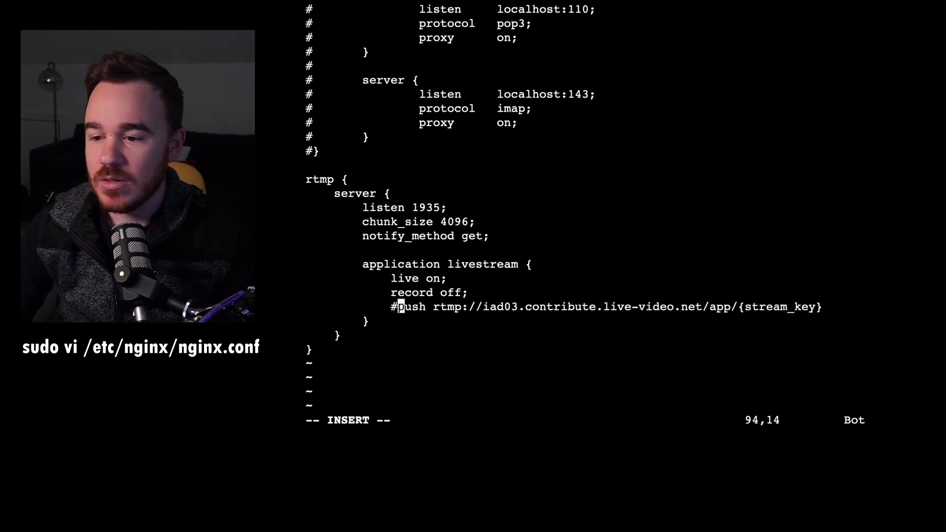
pyautogui.press('Escape')
pyautogui.write(':wq')
pyautogui.press('Return')
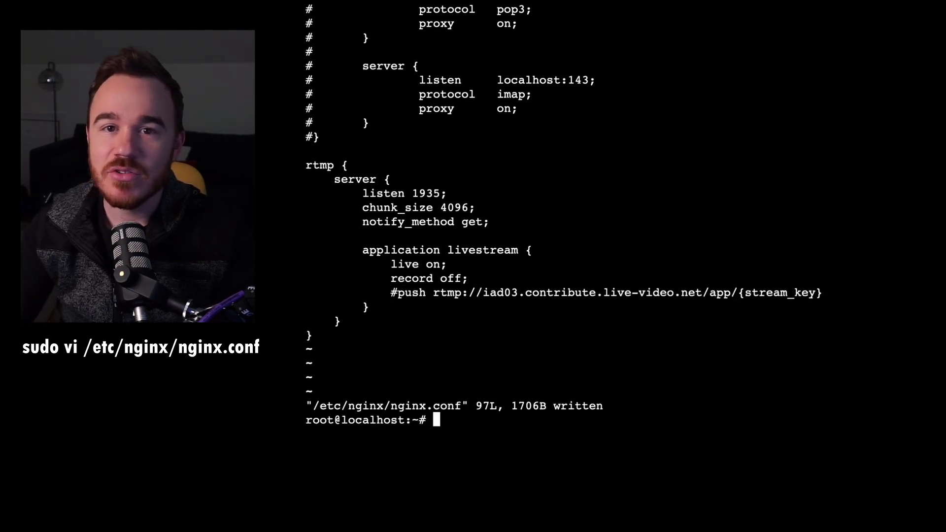
# Recall and run systemctl restart nginx.service from the shell history
pyautogui.hotkey('ctrl', 'r')
pyautogui.write('sys')
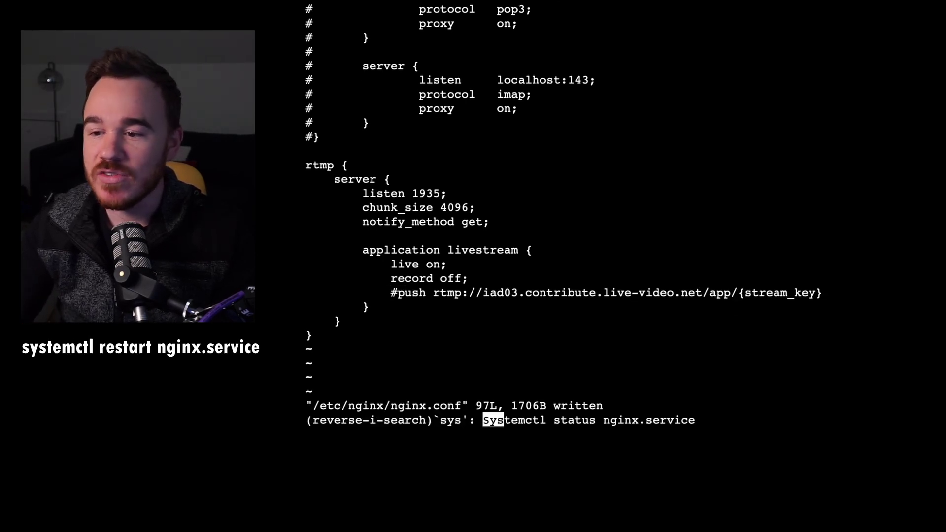
pyautogui.write('temctl re')
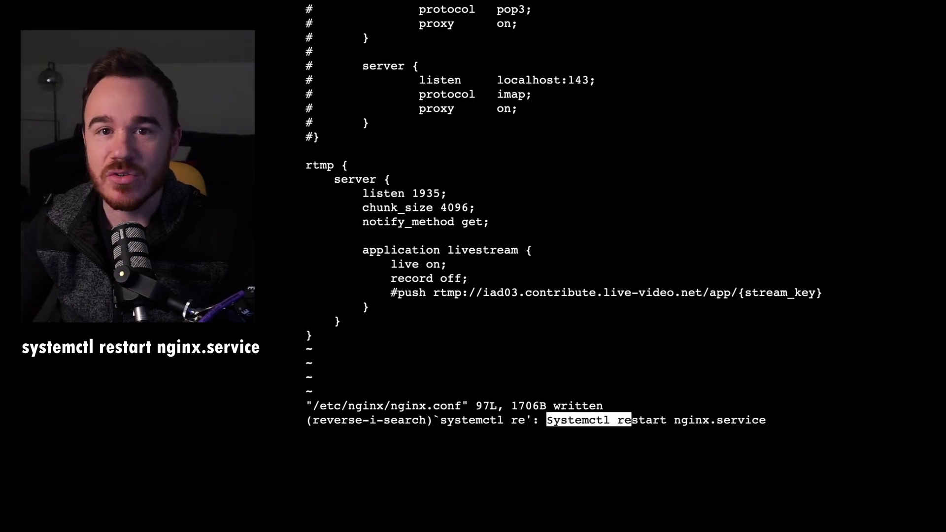
pyautogui.press('Return')
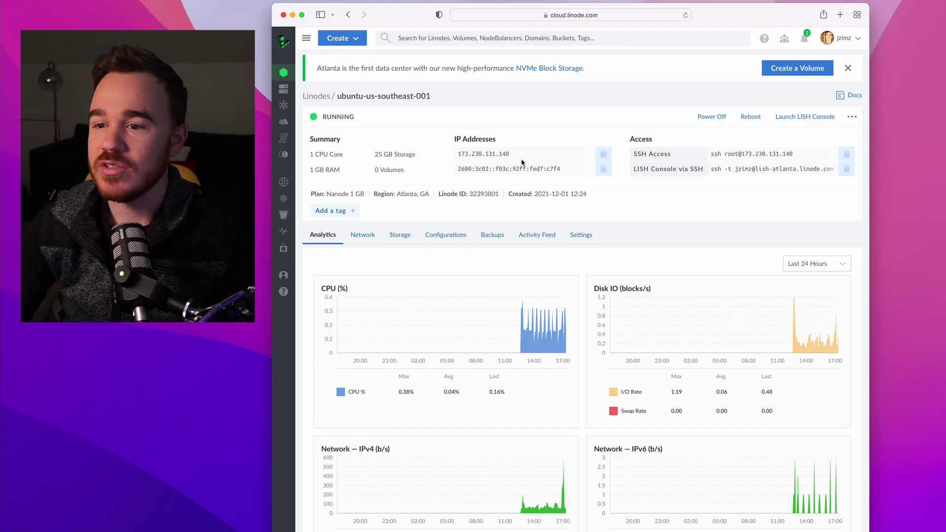
# Select the Linode's IPv4 address 173.230.131.140 in Cloud Manager
pyautogui.moveTo(521, 155); pyautogui.dragTo(450, 152)
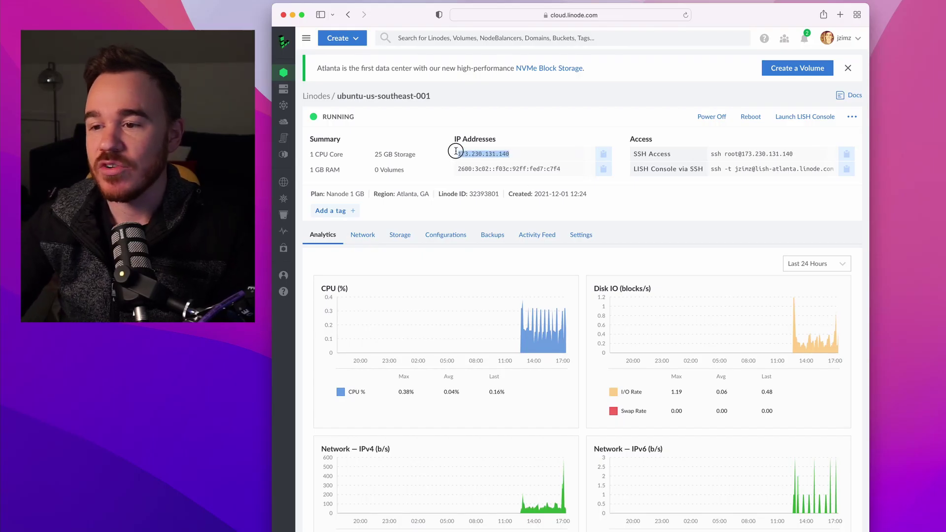
pyautogui.click(656, 214)
pyautogui.moveTo(531, 161); pyautogui.dragTo(453, 152)
pyautogui.press('super+c')
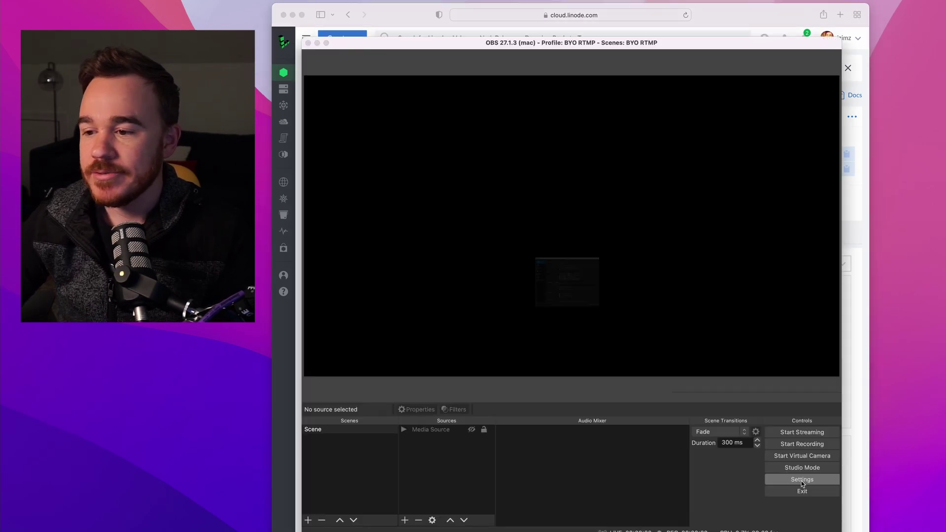
# Set the OBS stream service to Custom with server rtmp://173.230.131.140/livestream and a stream key
pyautogui.click(802, 480)
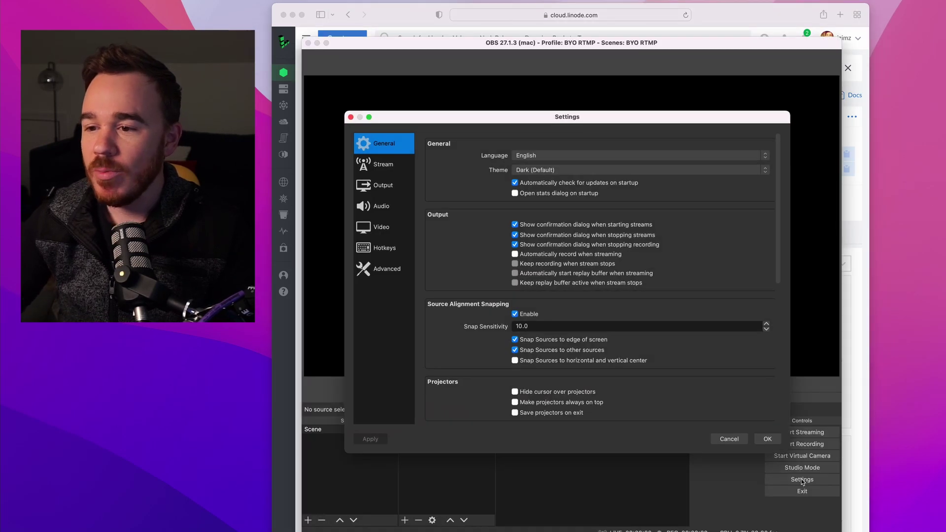
pyautogui.click(371, 165)
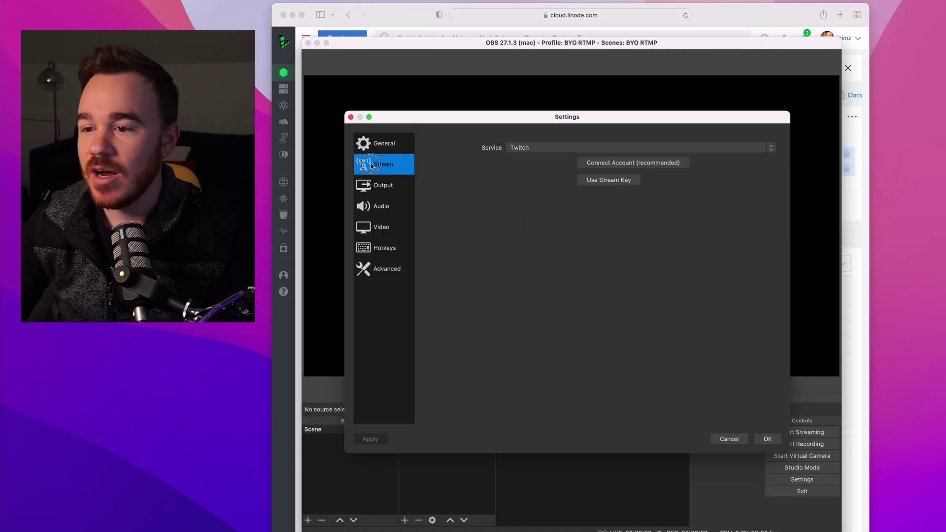
pyautogui.click(517, 149)
pyautogui.click(530, 141)
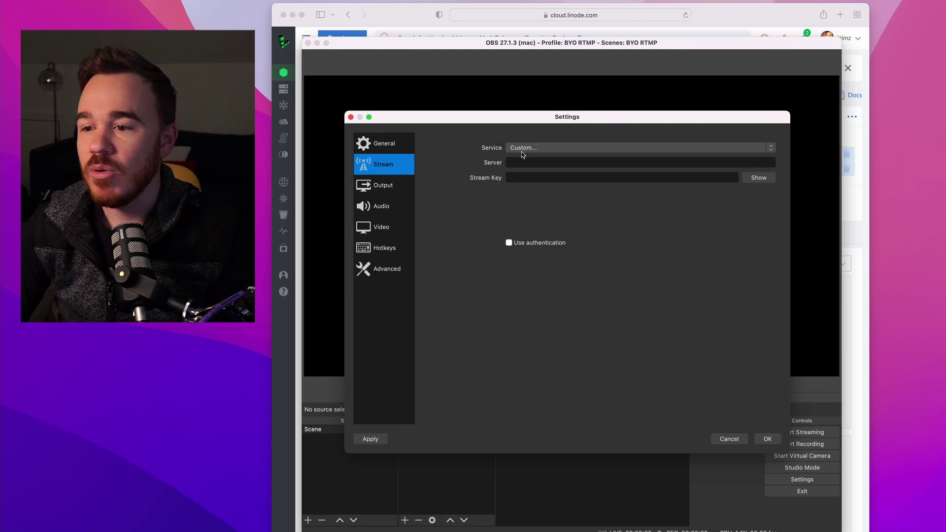
pyautogui.click(513, 162)
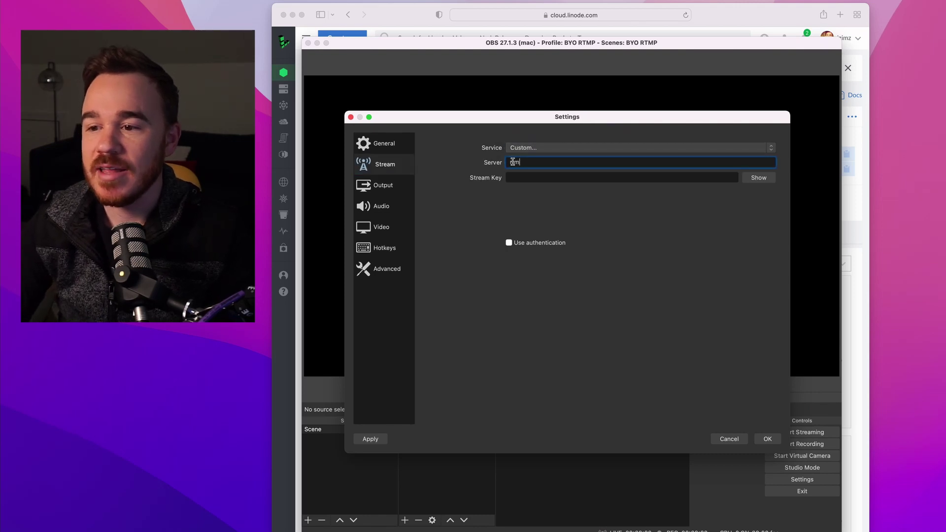
pyautogui.write('rtmp://')
pyautogui.press('super+v')
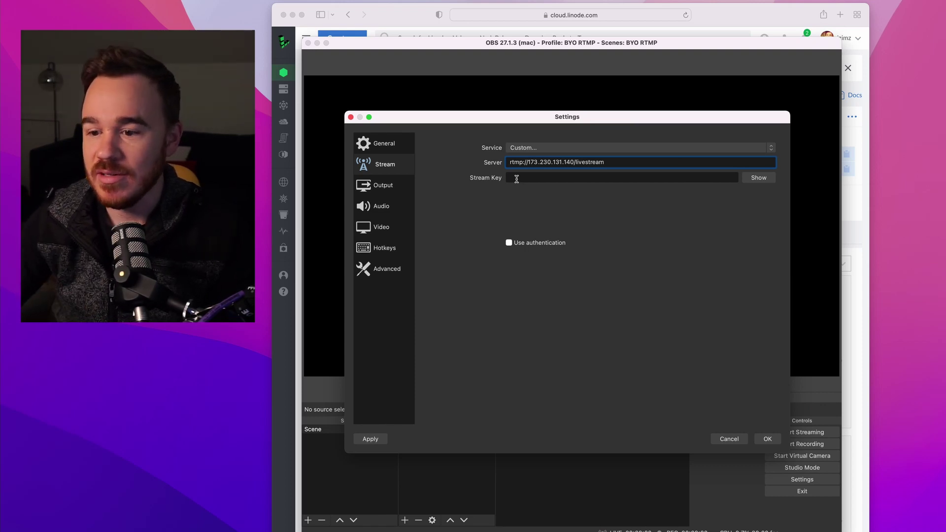
pyautogui.click(520, 179)
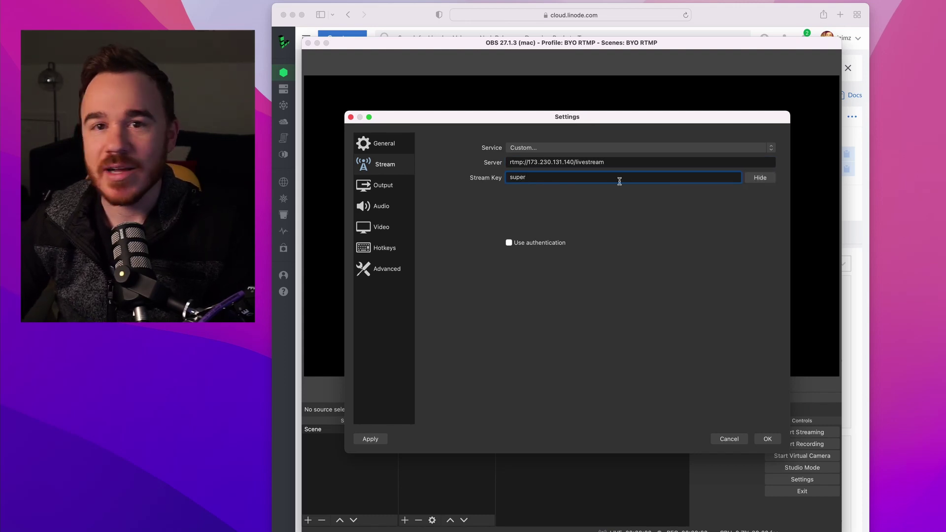
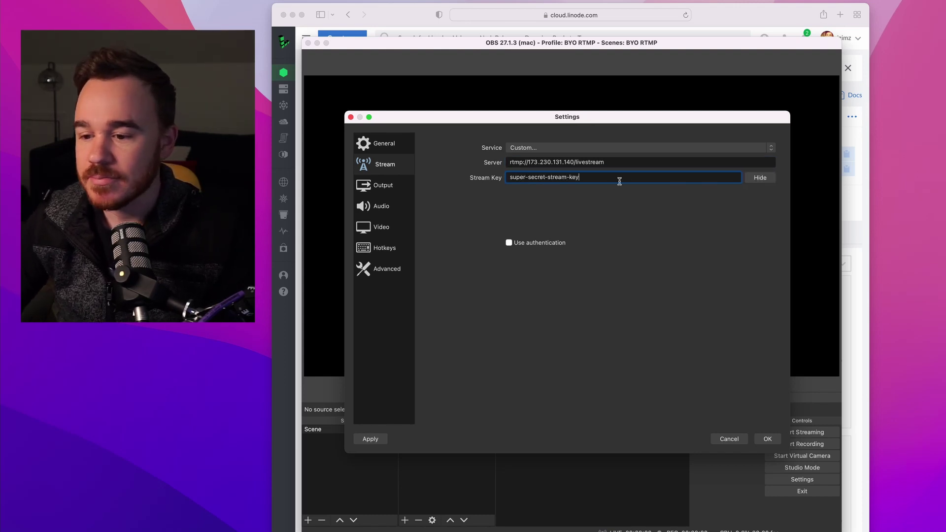
pyautogui.press('Return')
# Start streaming, confirm, and make the gameplay Media Source visible
pyautogui.click(802, 433)
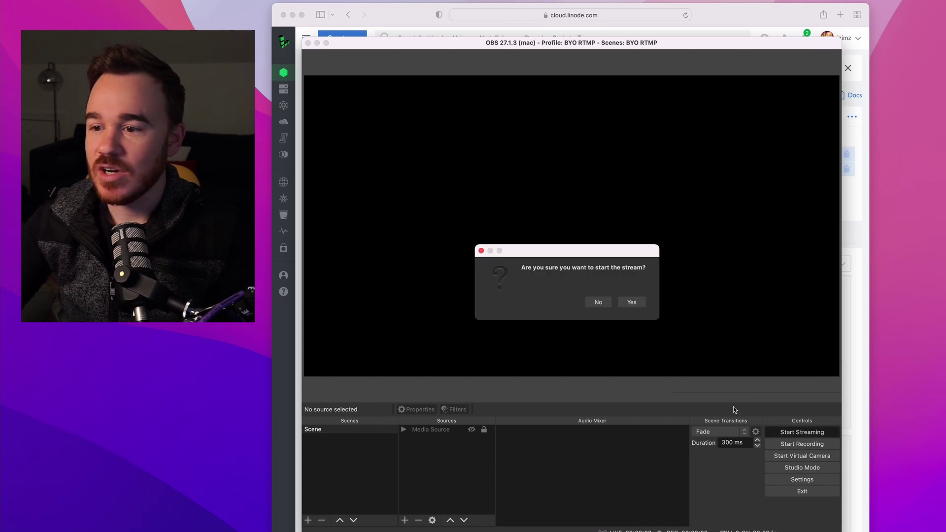
pyautogui.click(632, 302)
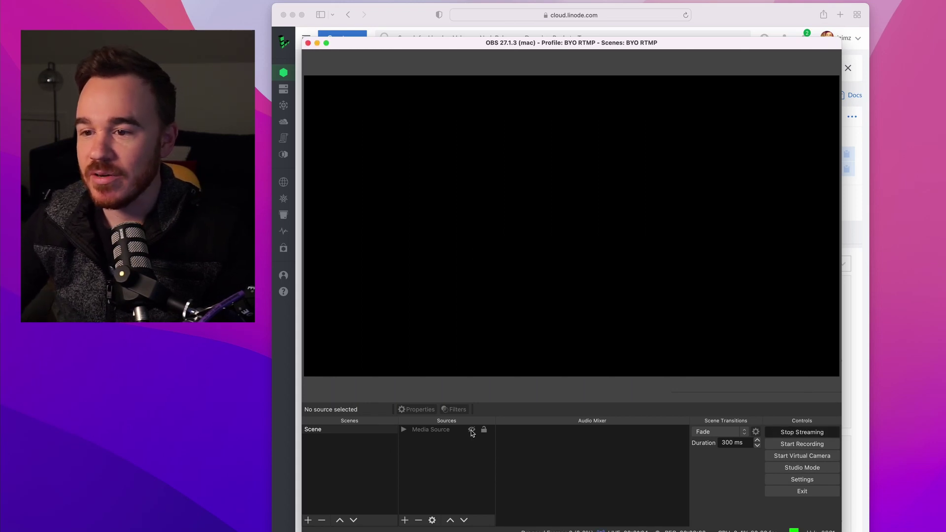
pyautogui.click(472, 430)
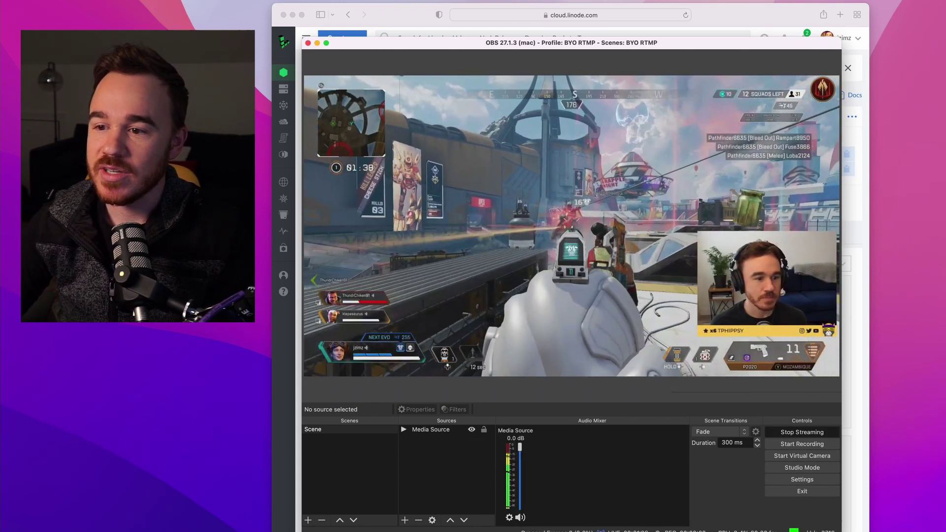
pyautogui.press('super+Tab')
# Play rtmp://173.230.131.140/livestream plus the stream key as a VLC network stream, placing a small window over the preview
pyautogui.click(618, 339)
pyautogui.click(478, 118)
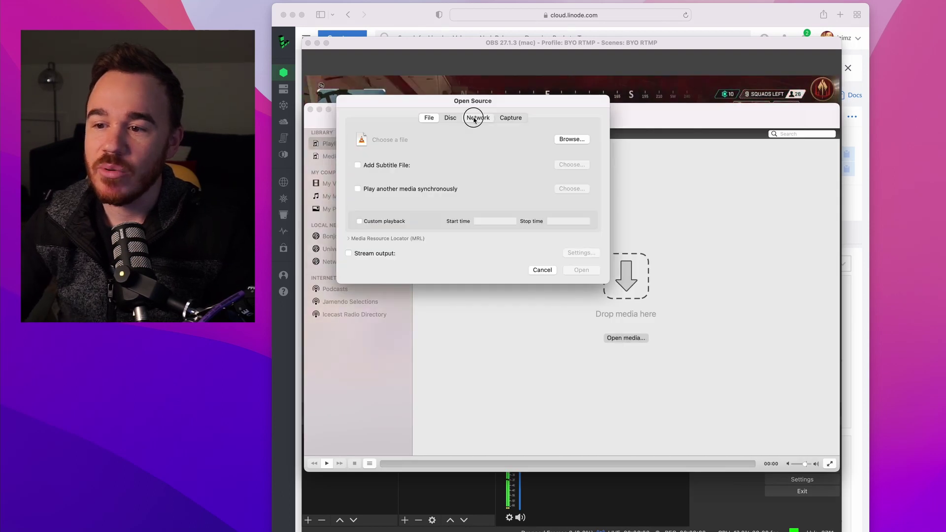
pyautogui.write('rtmp://173.230.131.140/l')
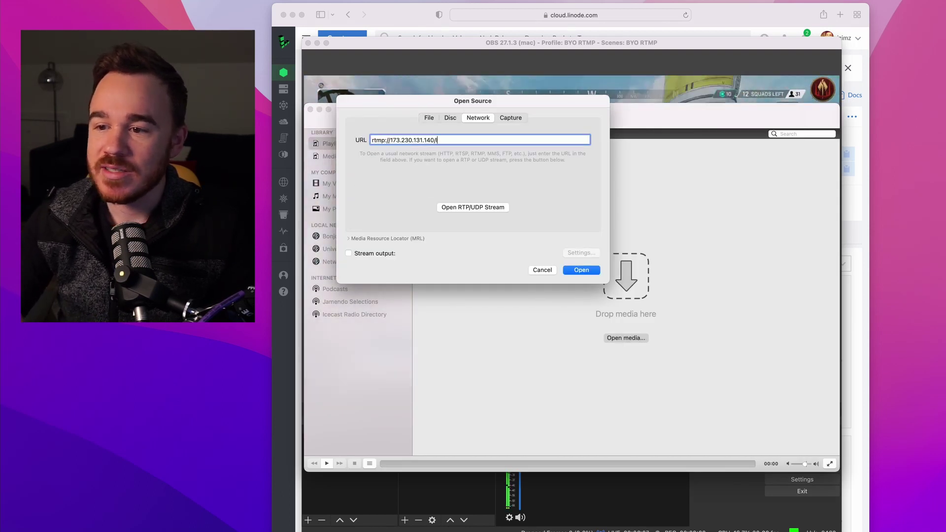
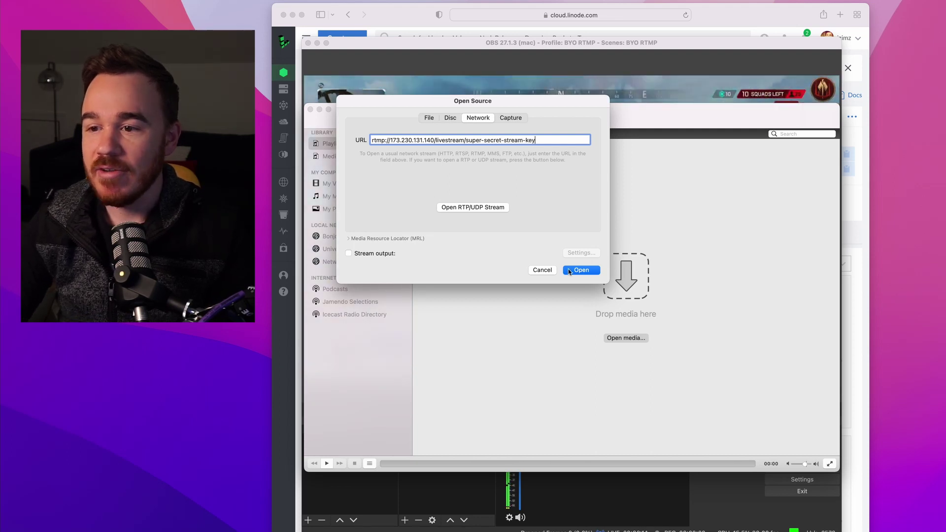
pyautogui.click(570, 270)
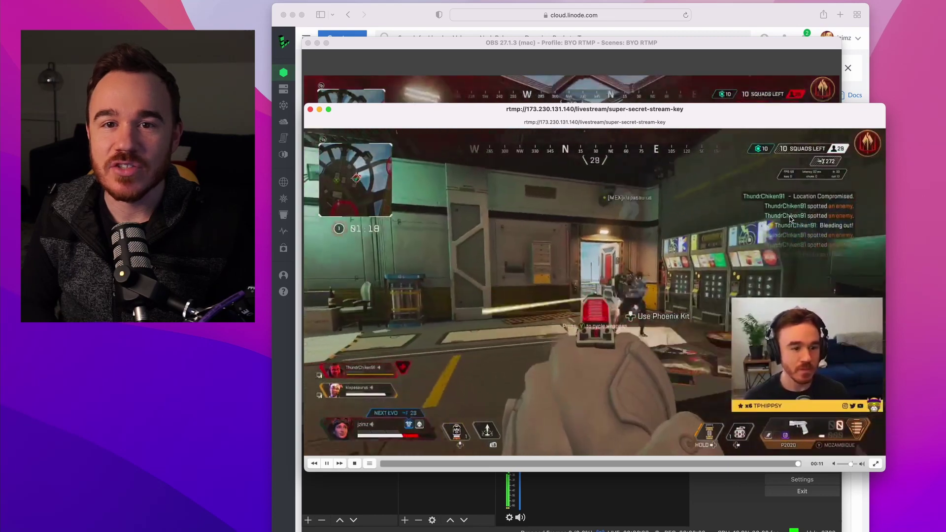
pyautogui.moveTo(885, 471); pyautogui.dragTo(634, 387)
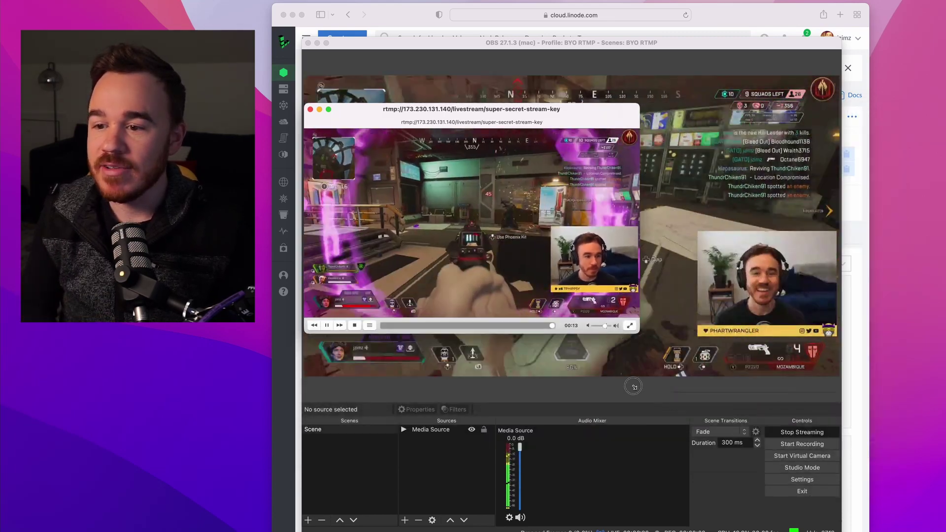
pyautogui.moveTo(592, 110); pyautogui.dragTo(832, 250)
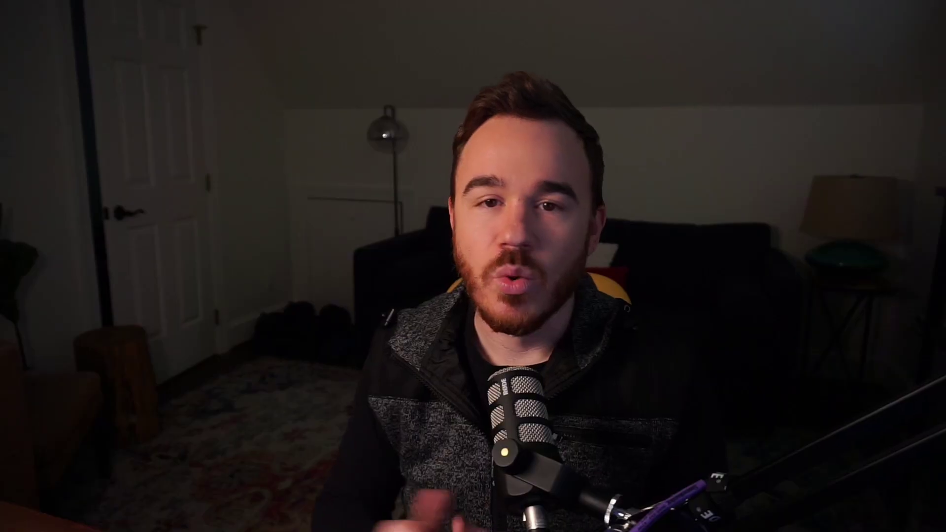